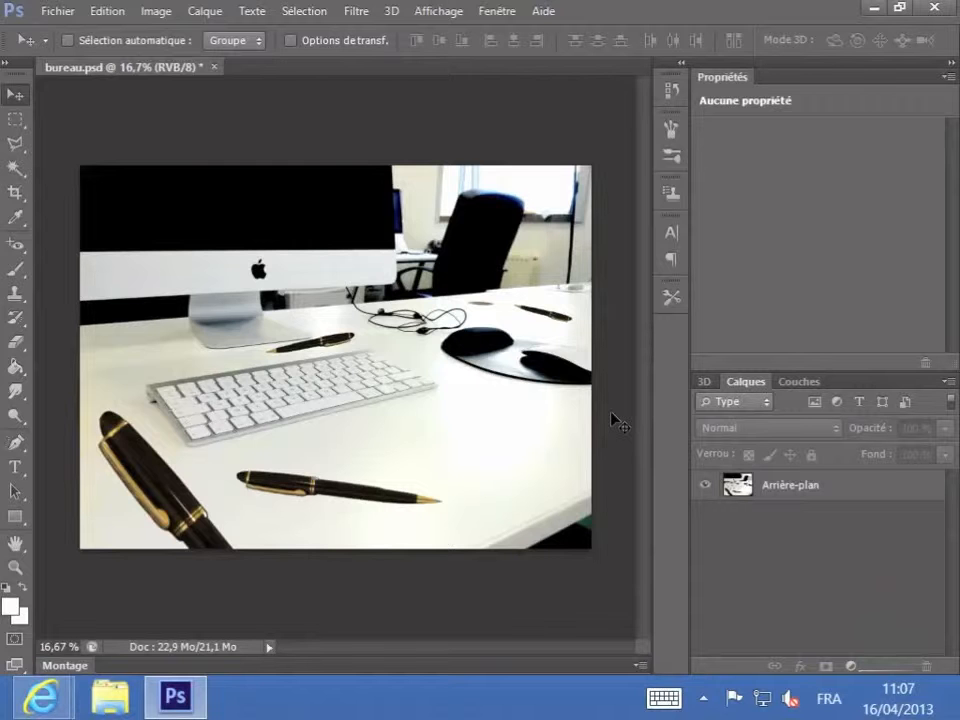
pyautogui.click(97, 11)
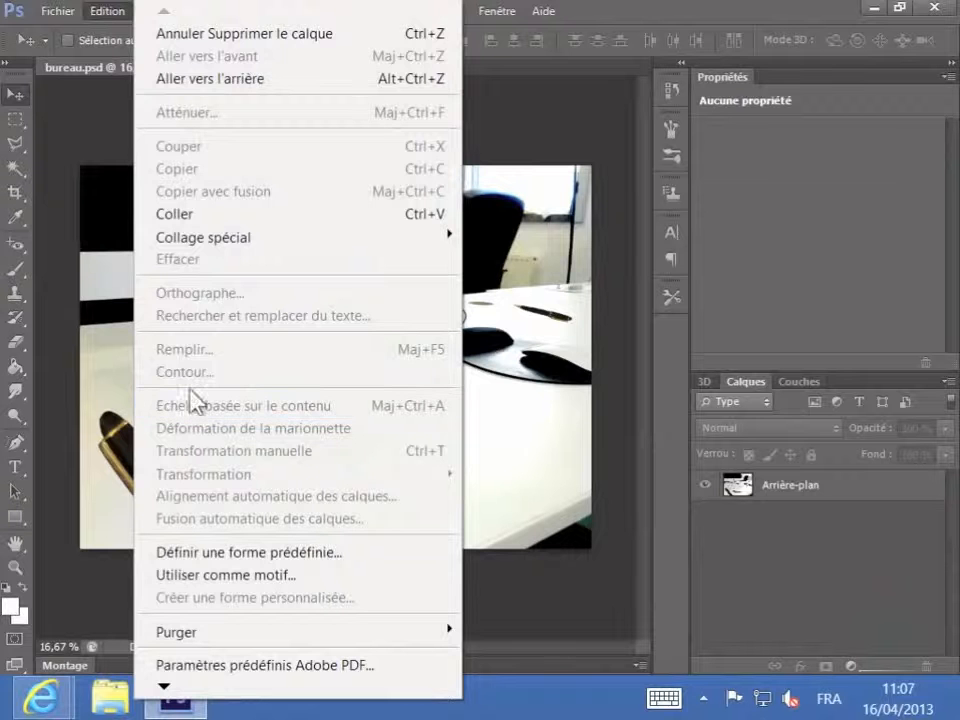
pyautogui.click(45, 377)
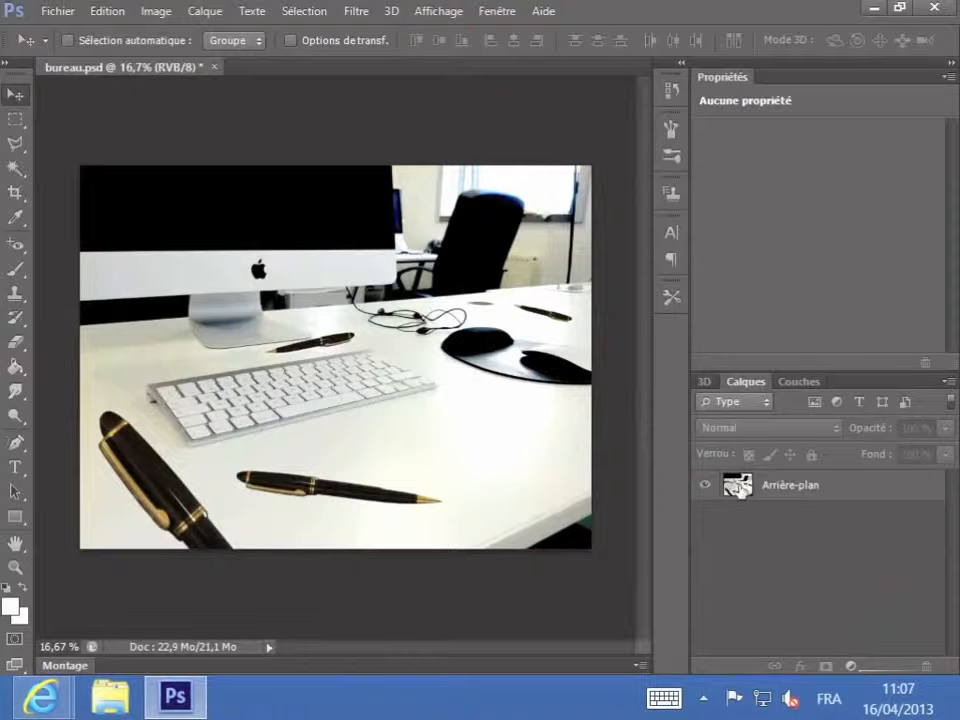
# - Duplicate the Arrière-plan layer within bureau.psd, keeping the suggested name Arrière-plan copie
pyautogui.rightClick(795, 490)
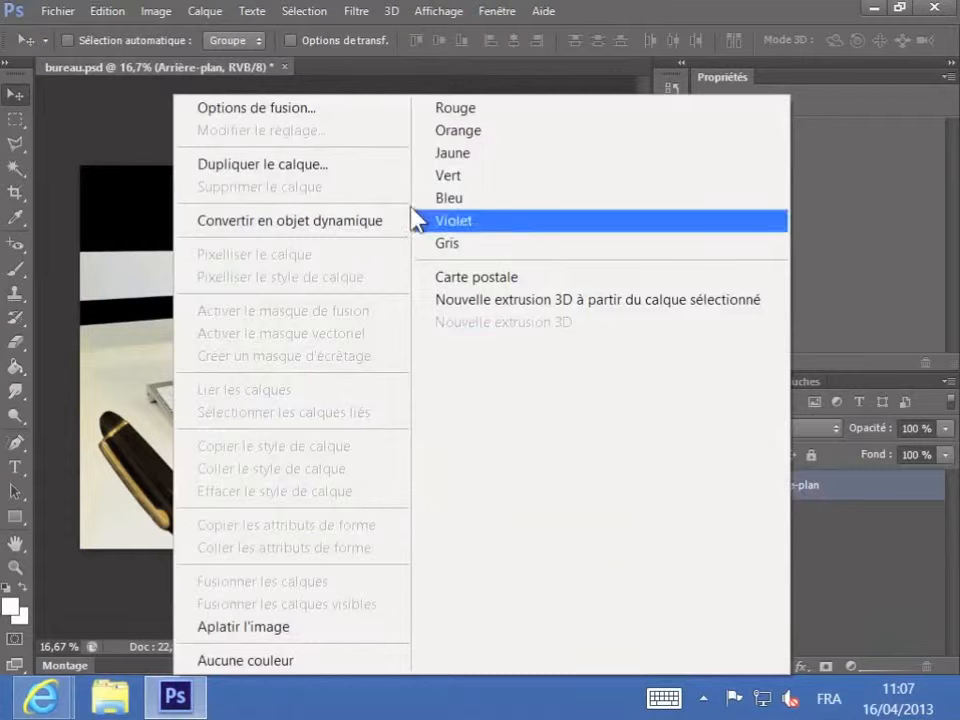
pyautogui.click(360, 166)
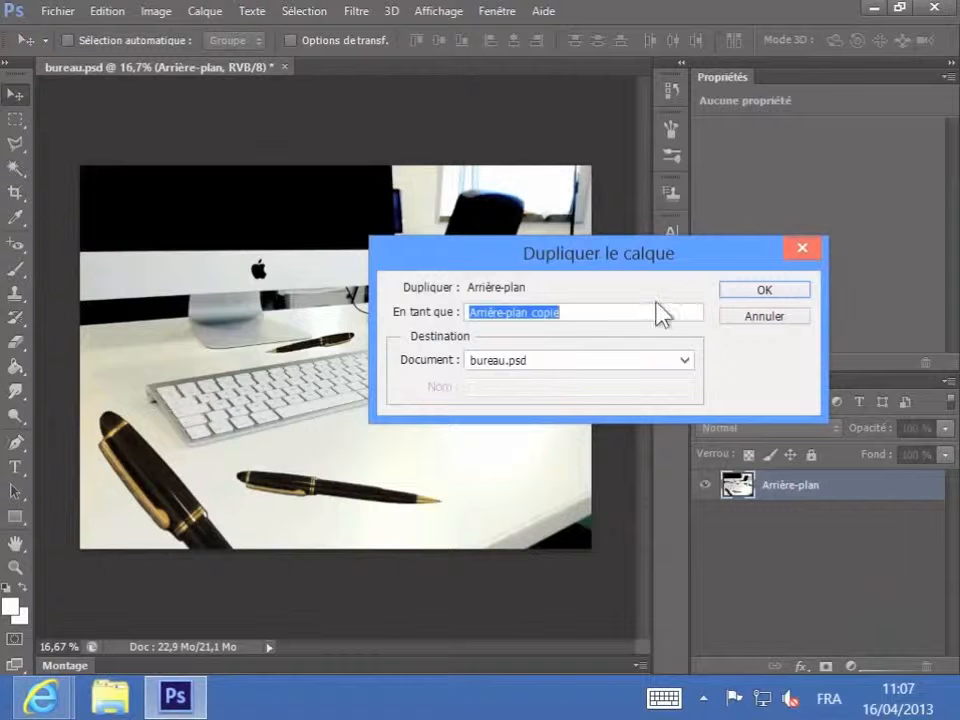
pyautogui.click(765, 291)
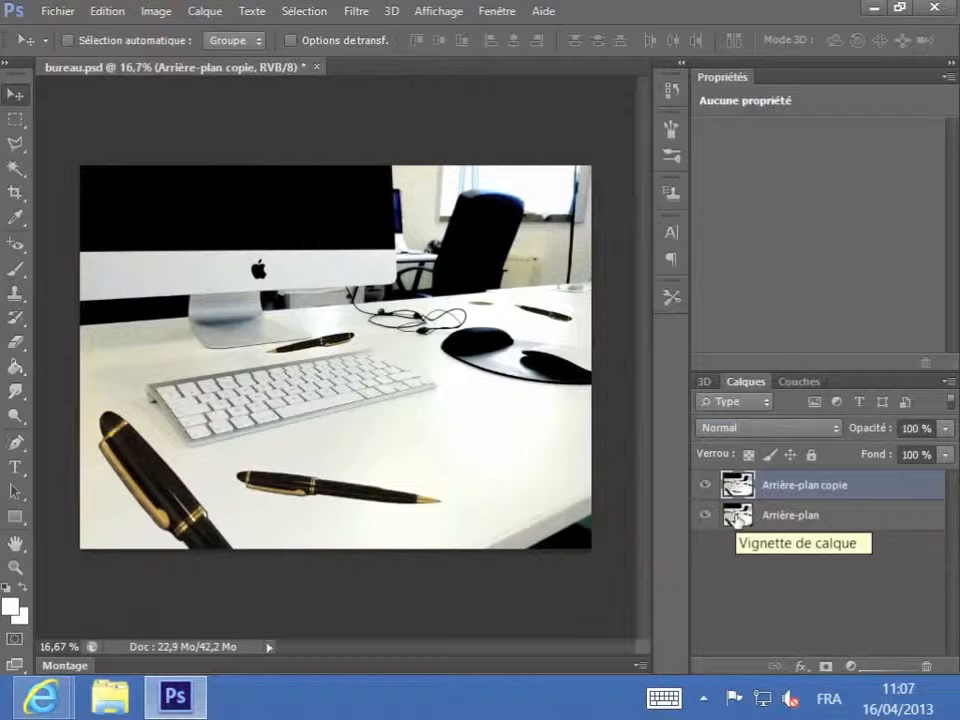
# - Hide the Arrière-plan copie layer and squeeze the Arrière-plan layer horizontally from its right edge to about 53% width with Free Transform
pyautogui.click(706, 487)
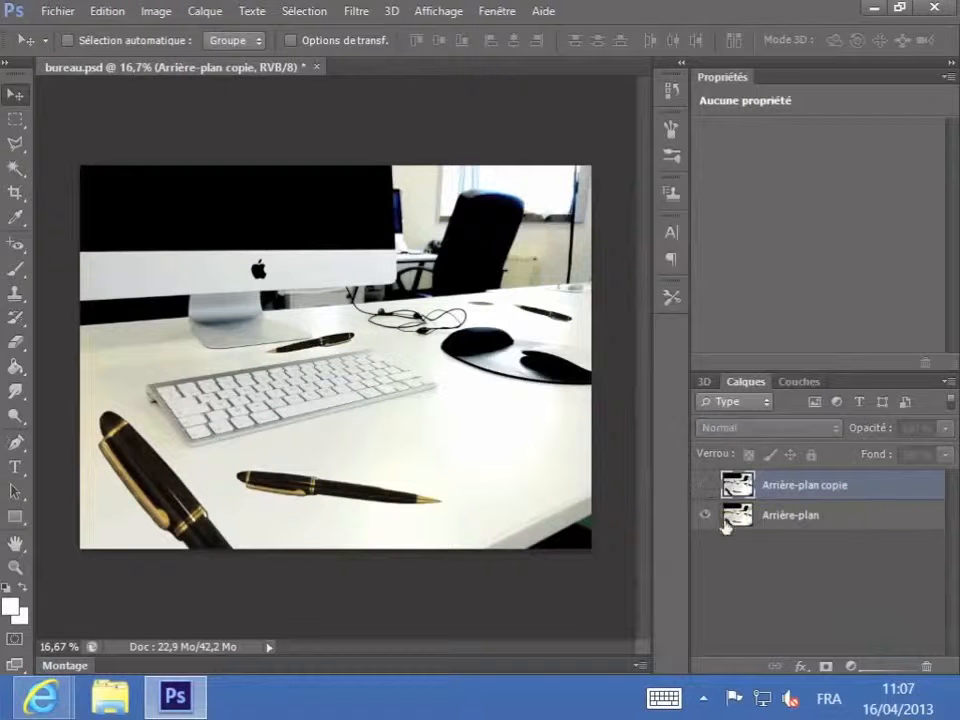
pyautogui.click(779, 517)
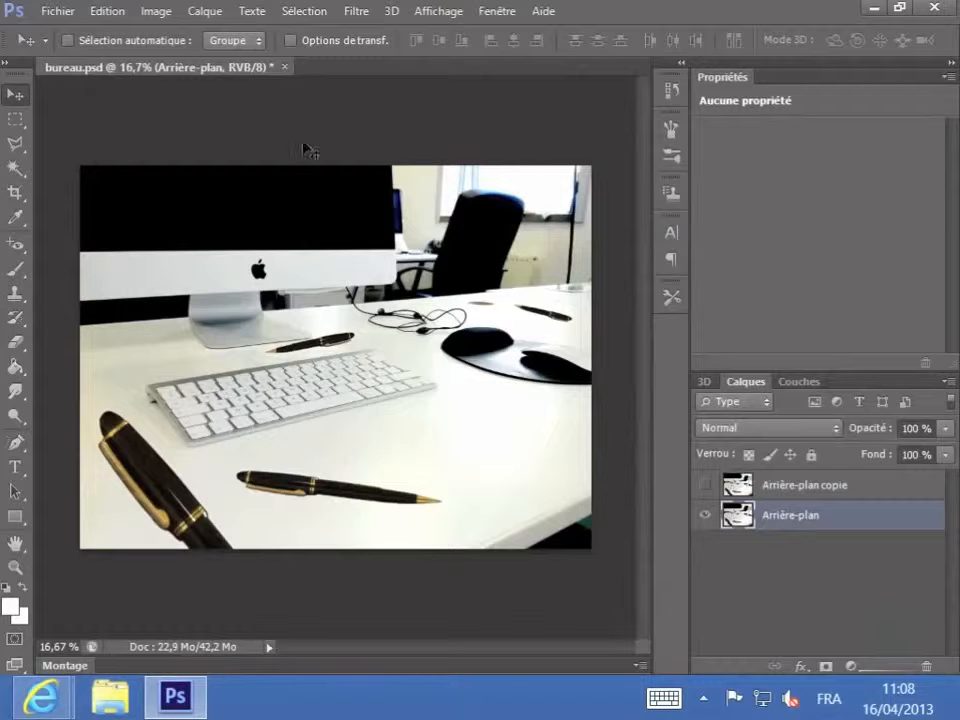
pyautogui.click(104, 11)
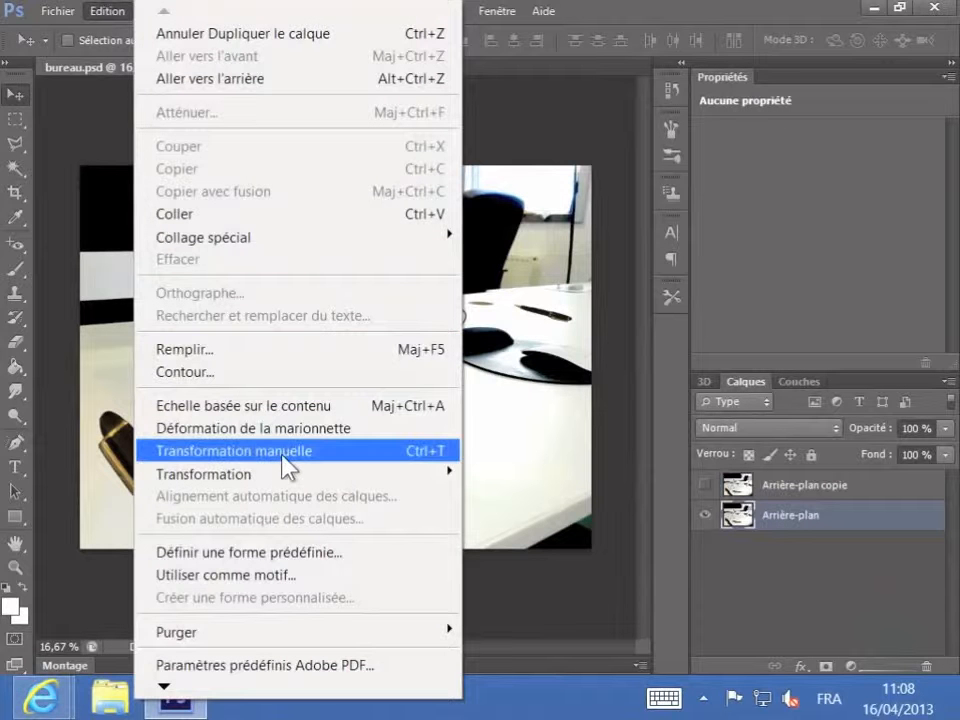
pyautogui.click(427, 452)
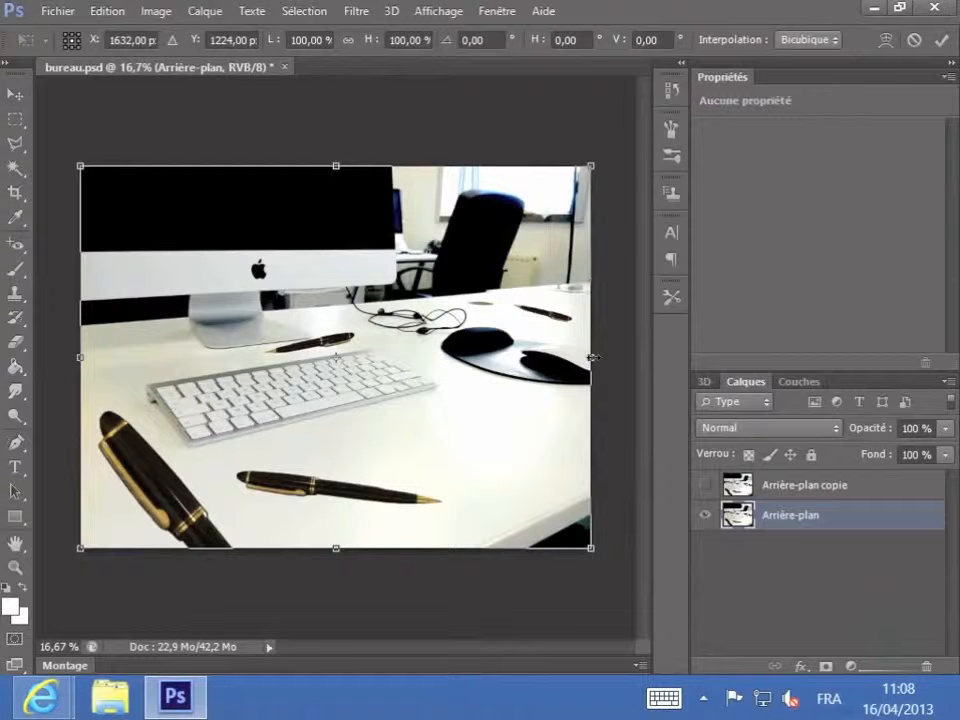
pyautogui.moveTo(592, 357); pyautogui.dragTo(350, 366)
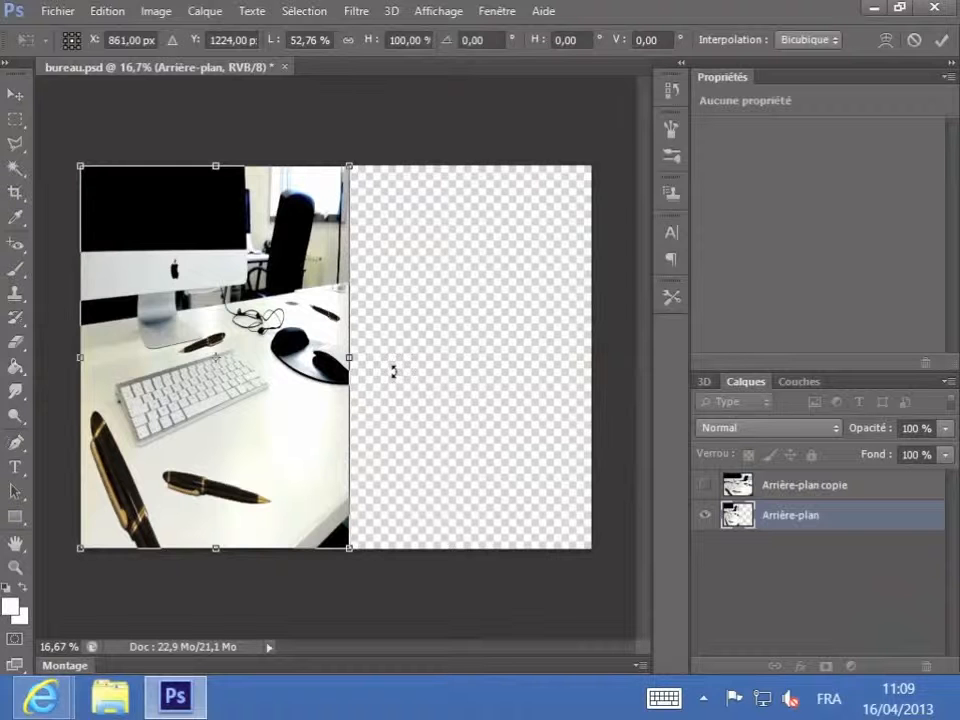
pyautogui.press('Return')
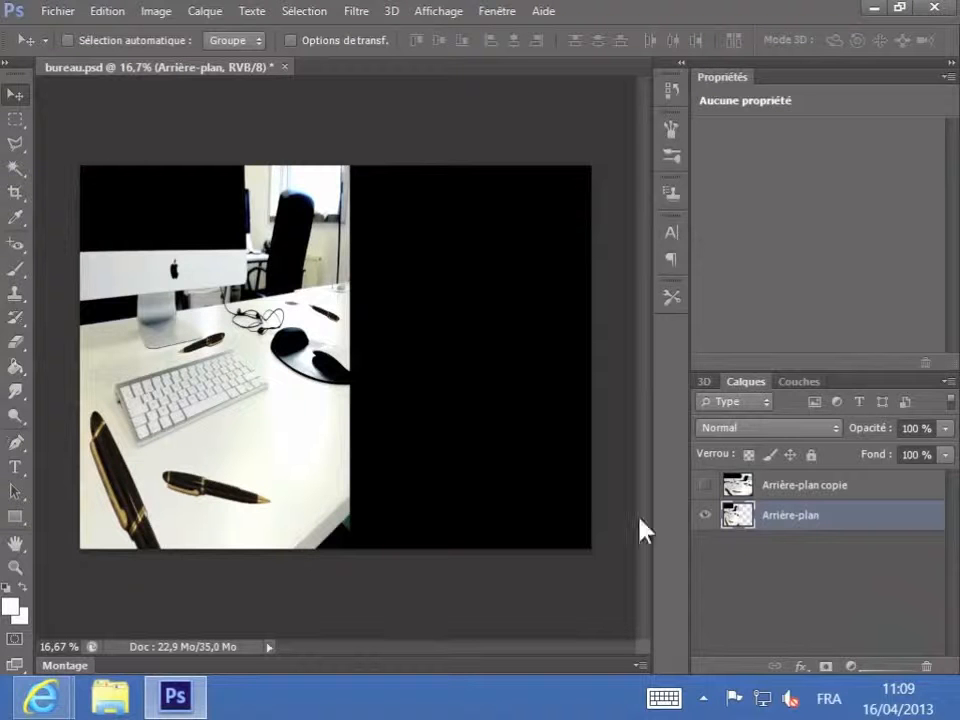
# - Show only the Arrière-plan copie layer and shrink it from its right edge to about 57% width with Content-Aware Scale
pyautogui.click(706, 516)
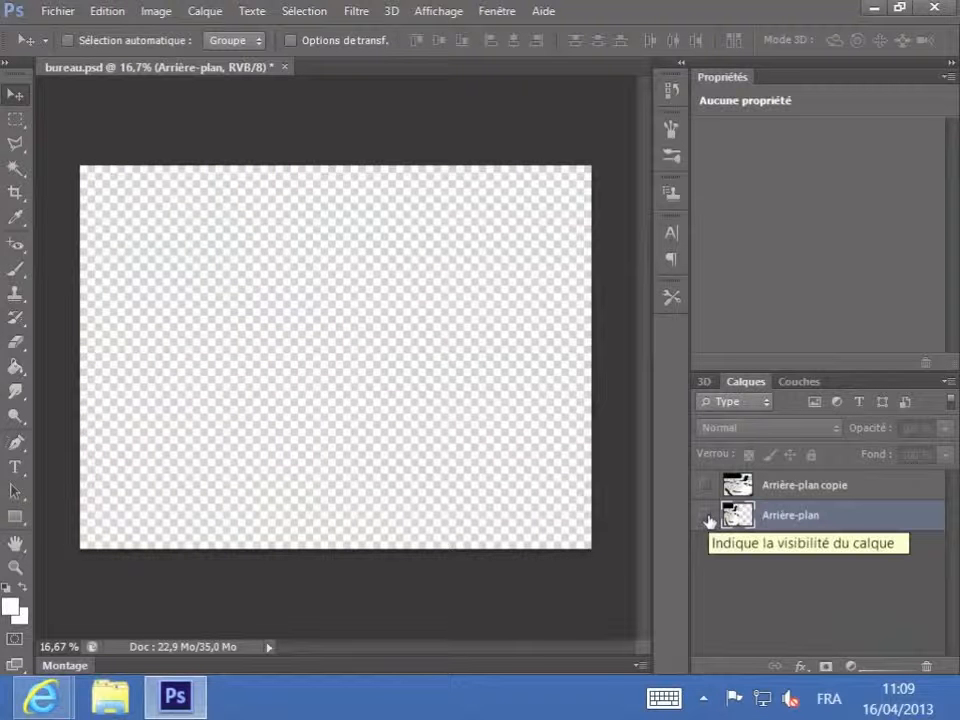
pyautogui.click(763, 485)
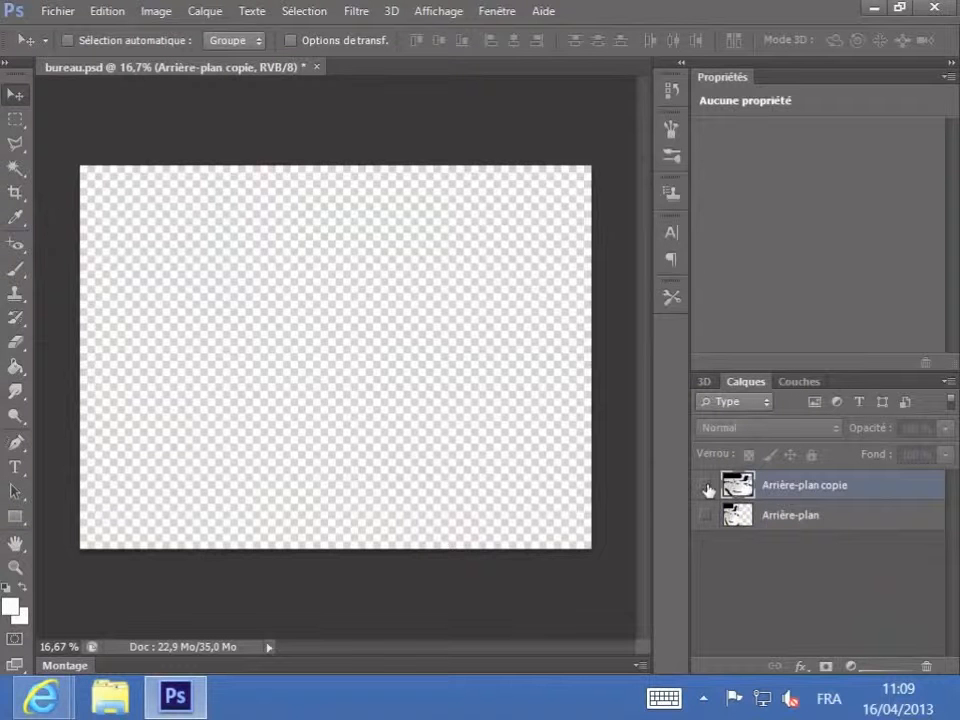
pyautogui.click(705, 488)
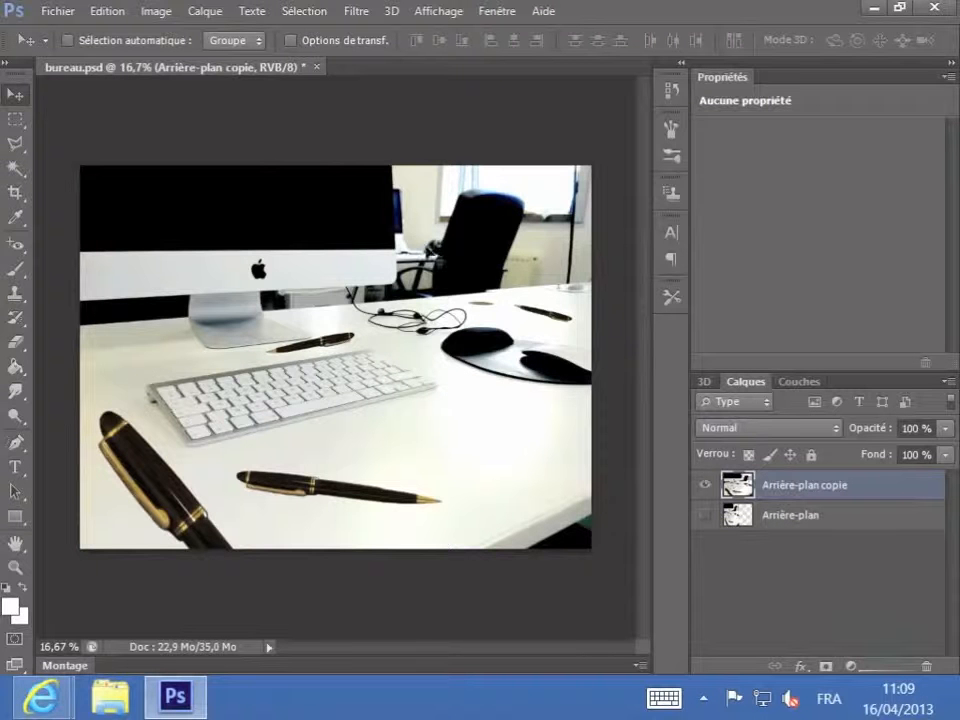
pyautogui.click(103, 12)
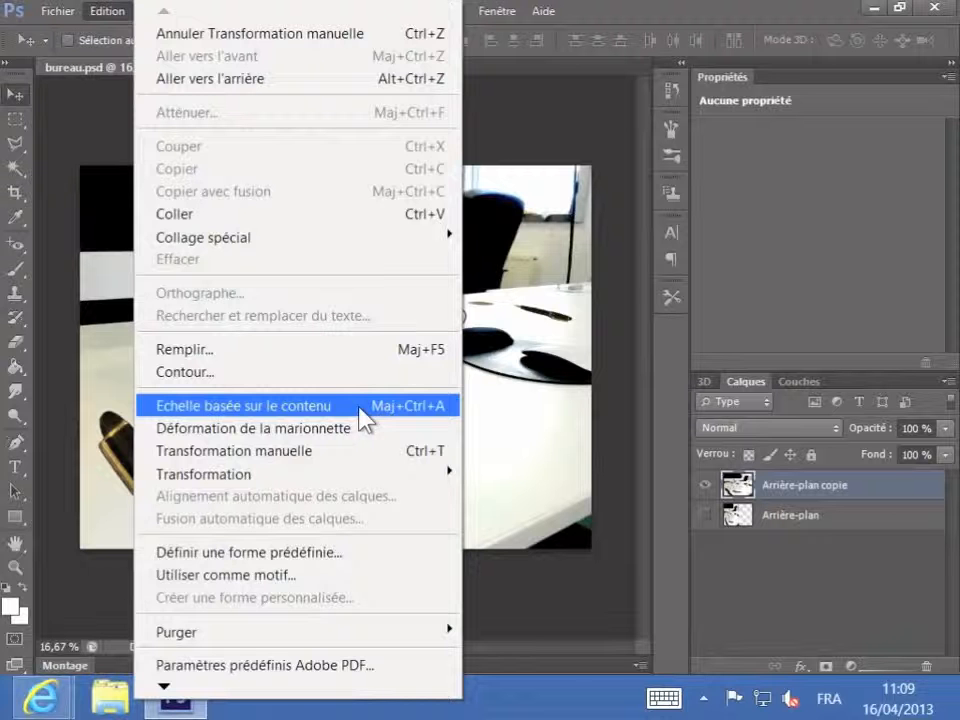
pyautogui.click(300, 405)
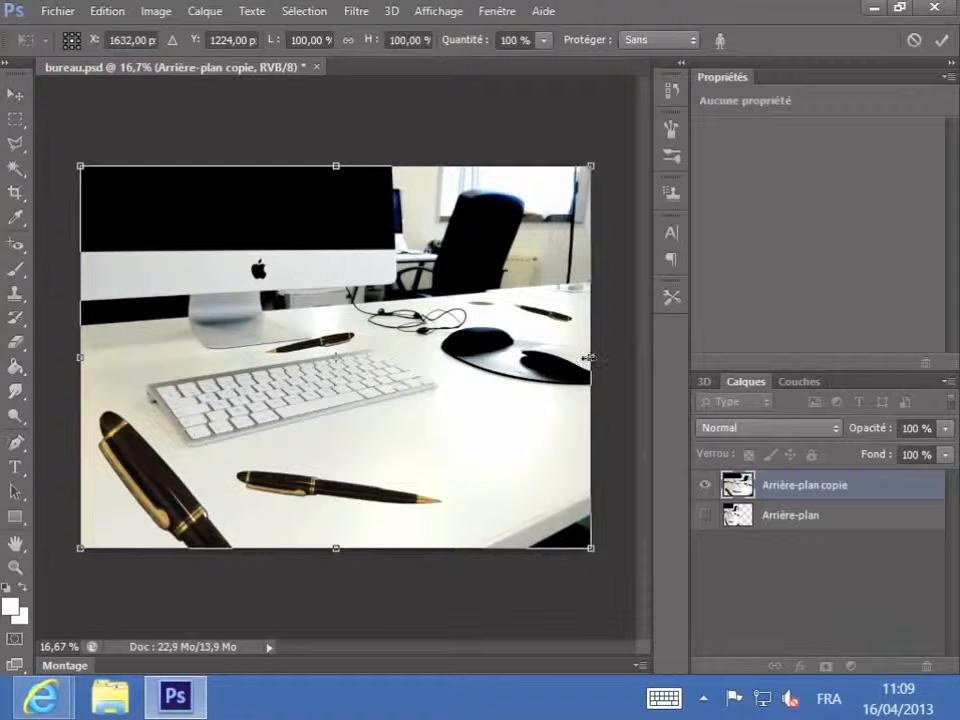
pyautogui.moveTo(590, 357); pyautogui.dragTo(371, 380)
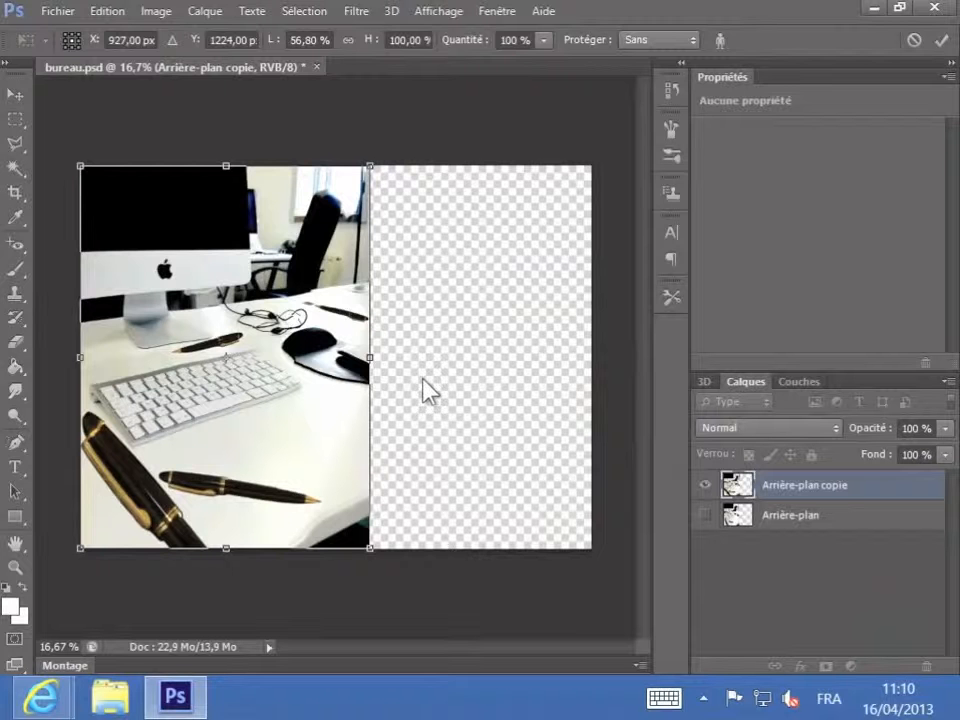
pyautogui.press('Return')
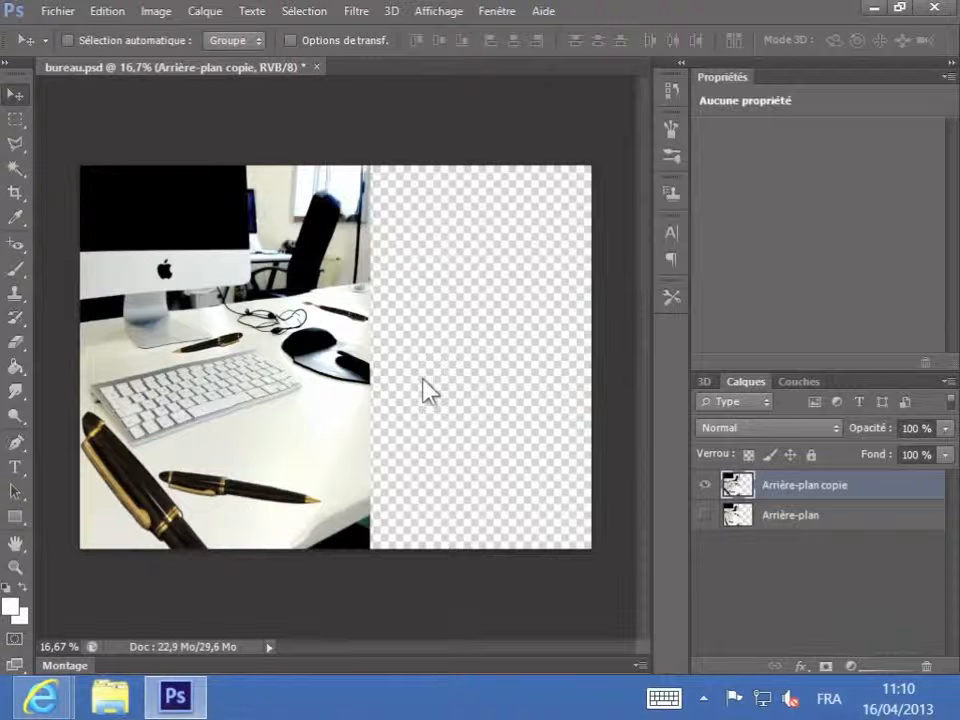
# - Show the Arrière-plan layer and toggle the visibility of Arrière-plan copie to compare the free-transformed desk photo with the content-aware scaled one
pyautogui.click(705, 487)
pyautogui.click(707, 516)
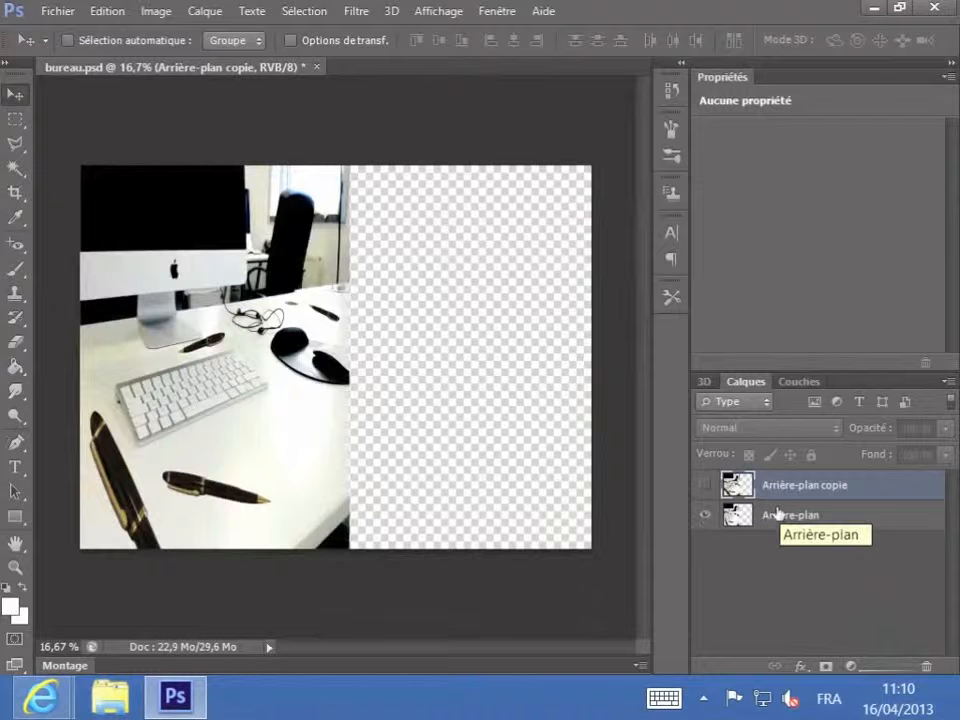
pyautogui.click(707, 487)
pyautogui.click(707, 487)
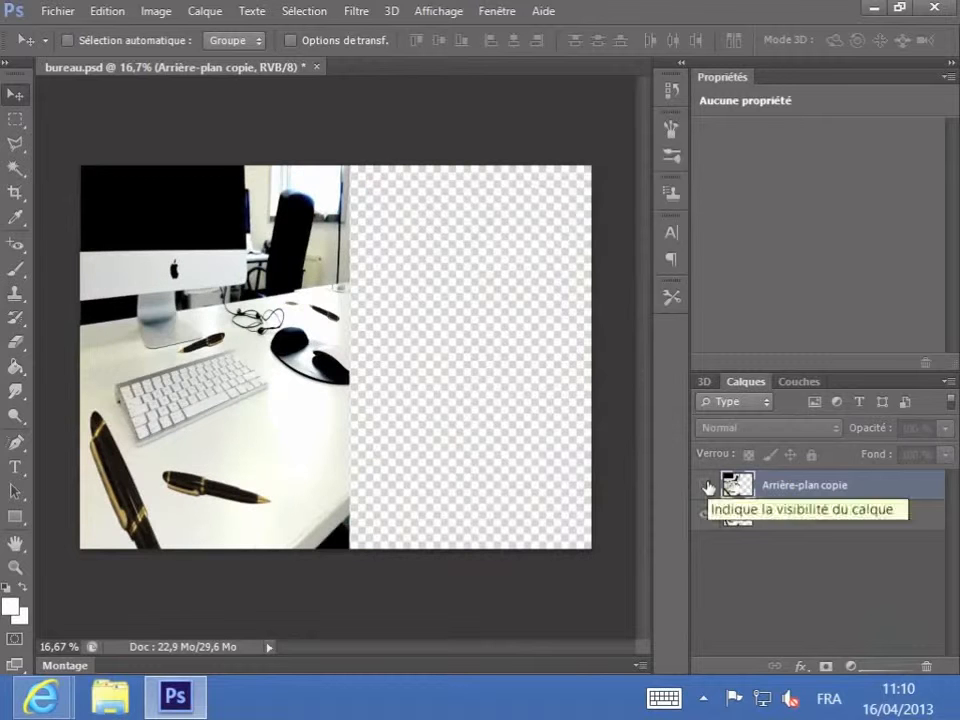
pyautogui.click(707, 487)
pyautogui.click(707, 487)
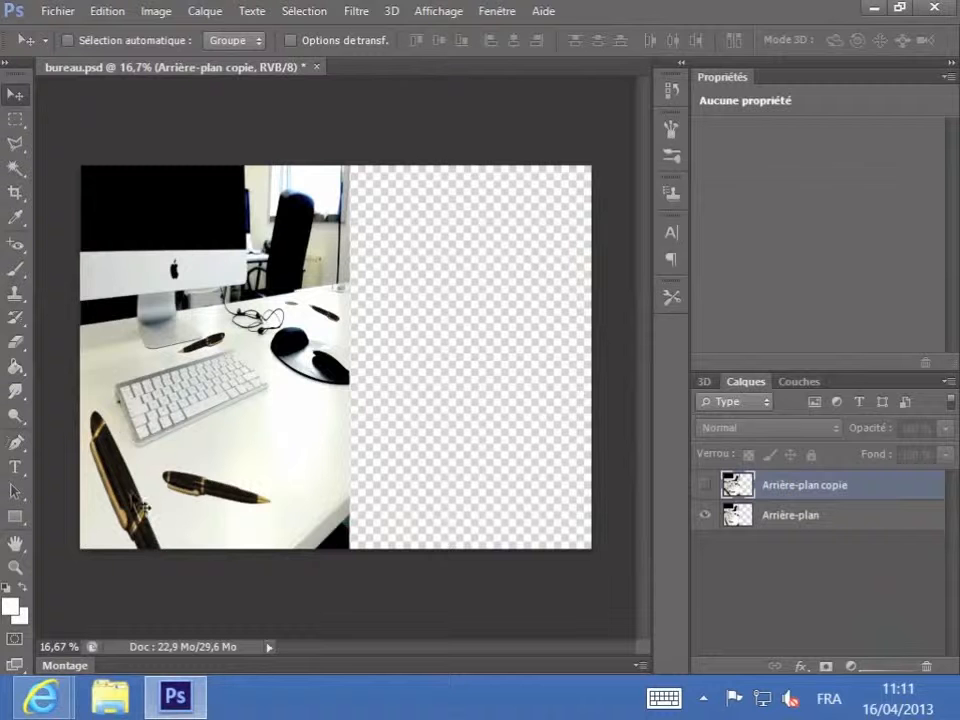
pyautogui.click(706, 486)
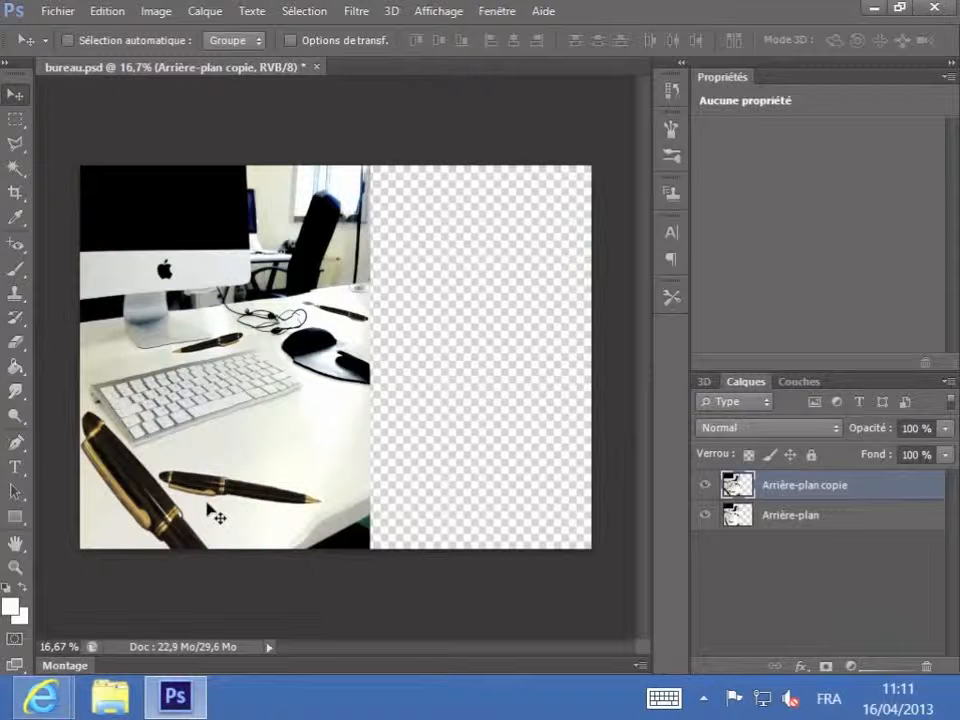
pyautogui.click(704, 485)
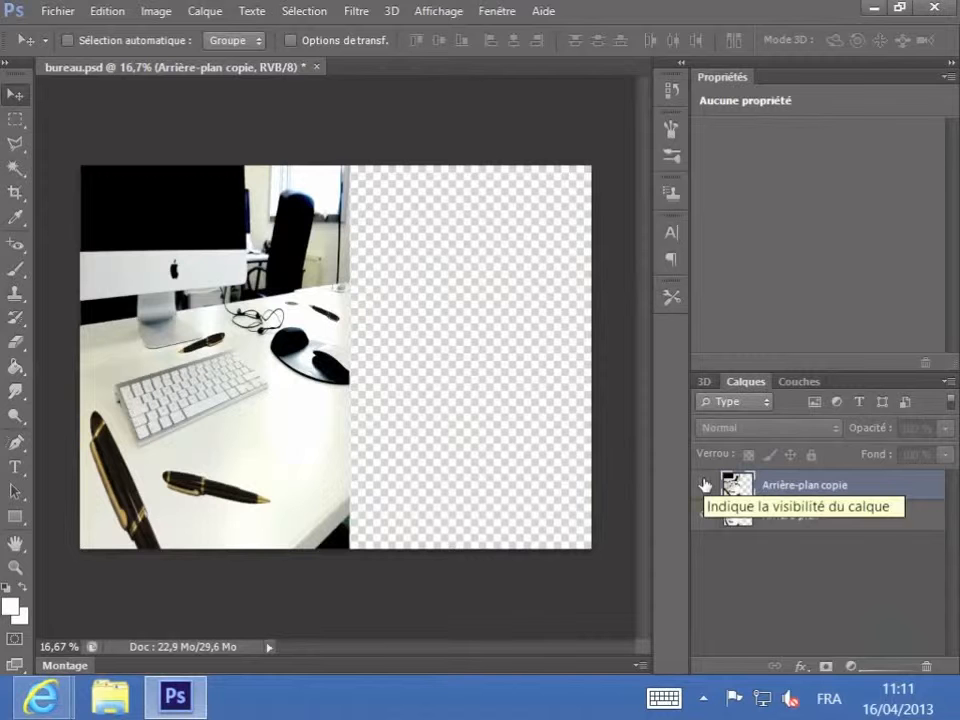
pyautogui.click(704, 485)
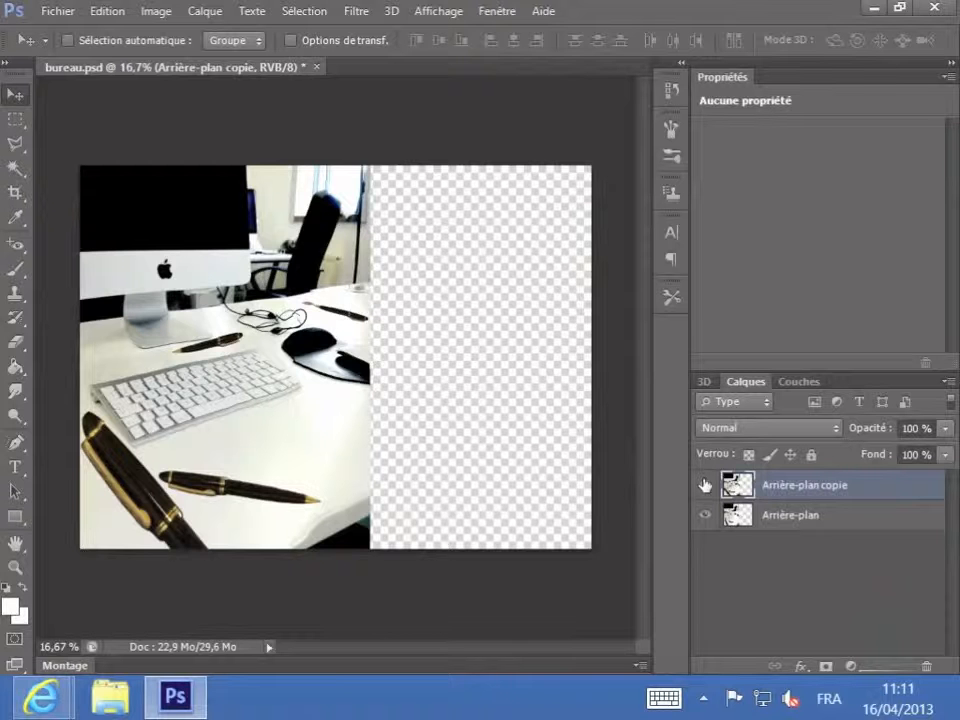
pyautogui.click(704, 485)
pyautogui.click(704, 485)
pyautogui.click(705, 486)
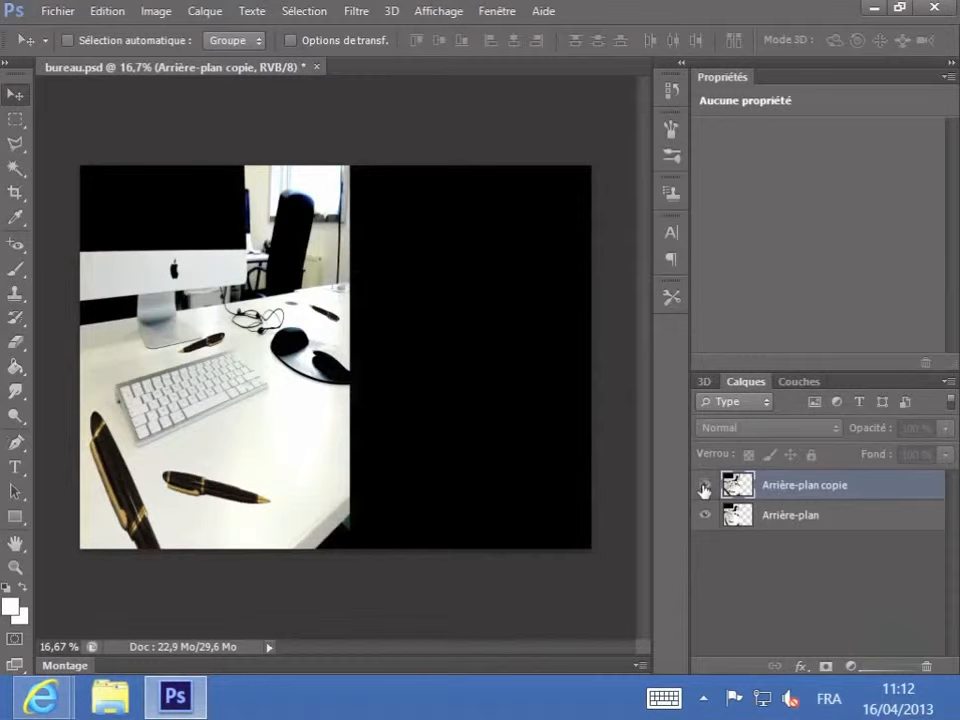
pyautogui.click(704, 487)
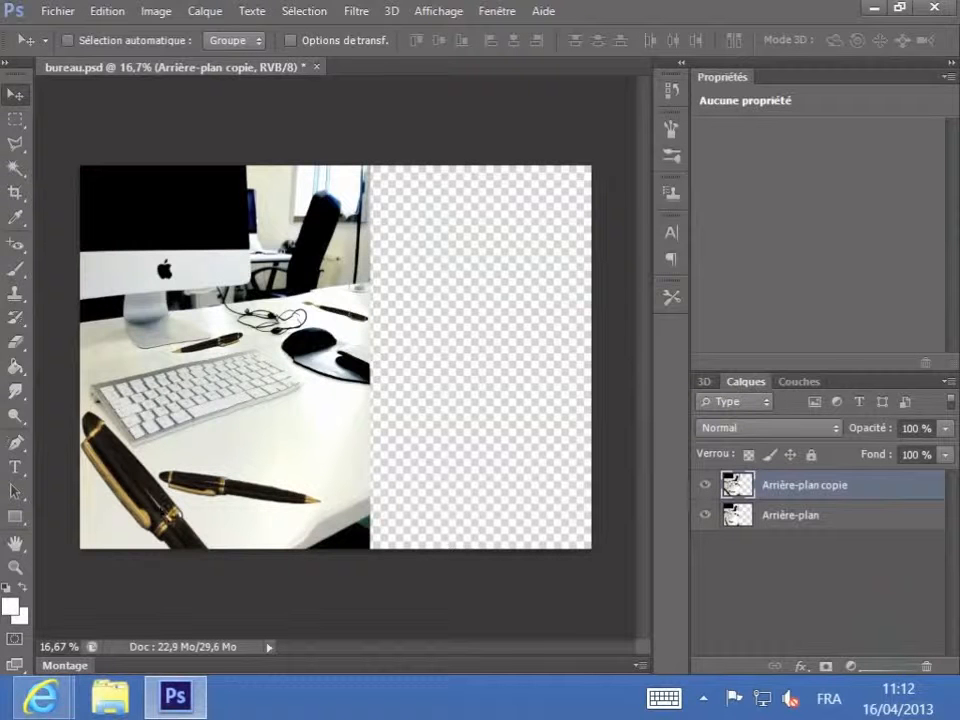
pyautogui.click(704, 487)
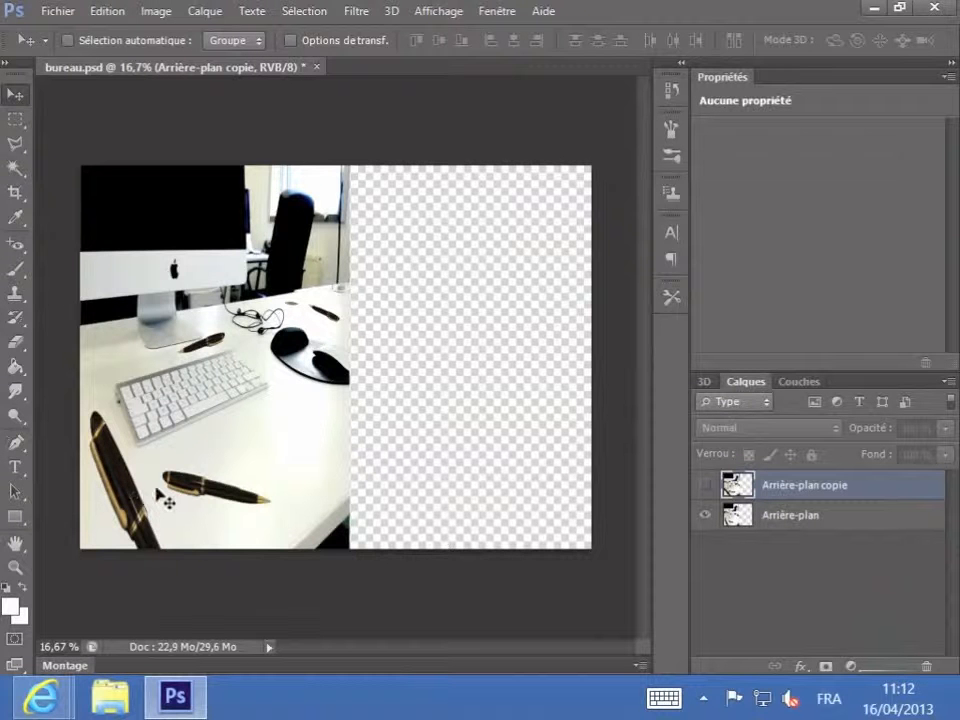
pyautogui.click(706, 487)
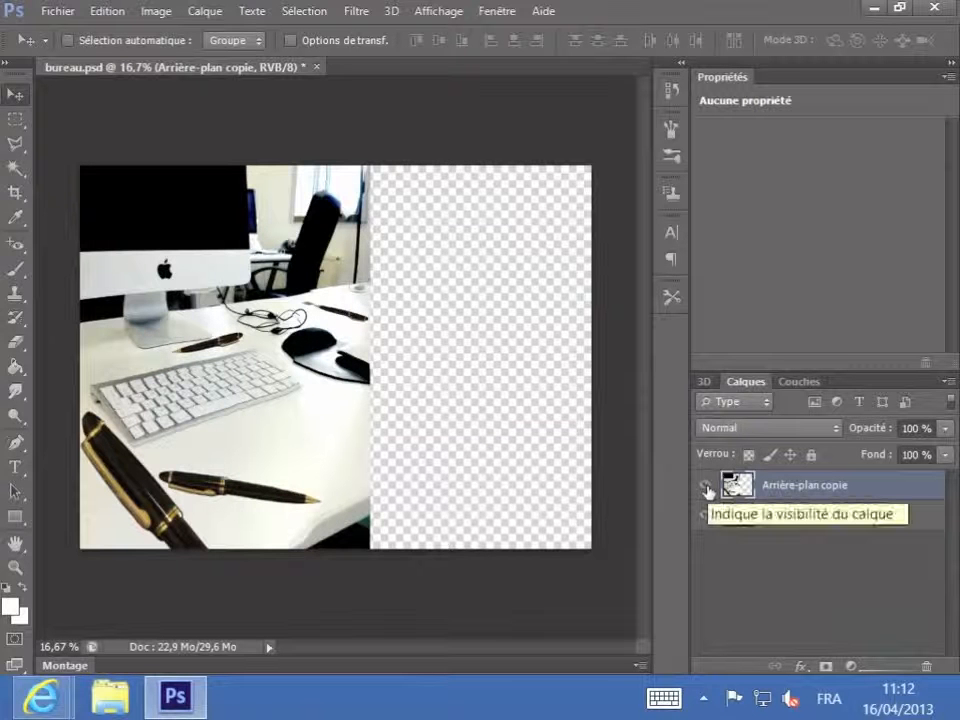